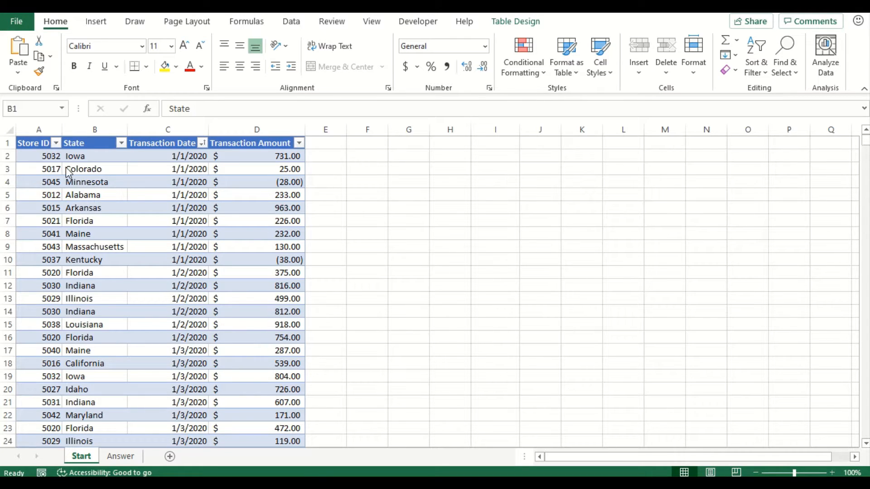
Examine the transaction table from its first to its last row, checking the Store ID and Transaction Date columns
left_click(49, 166)
left_click(44, 159)
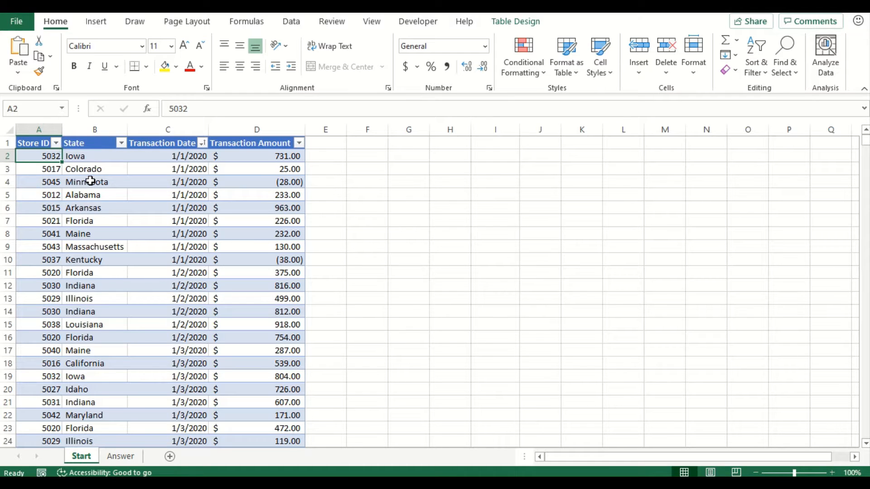
double_click(34, 163)
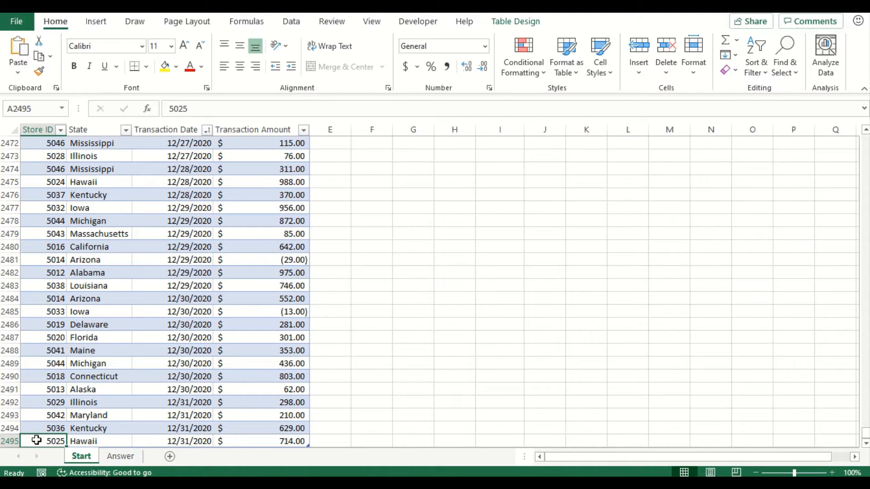
left_click(186, 442)
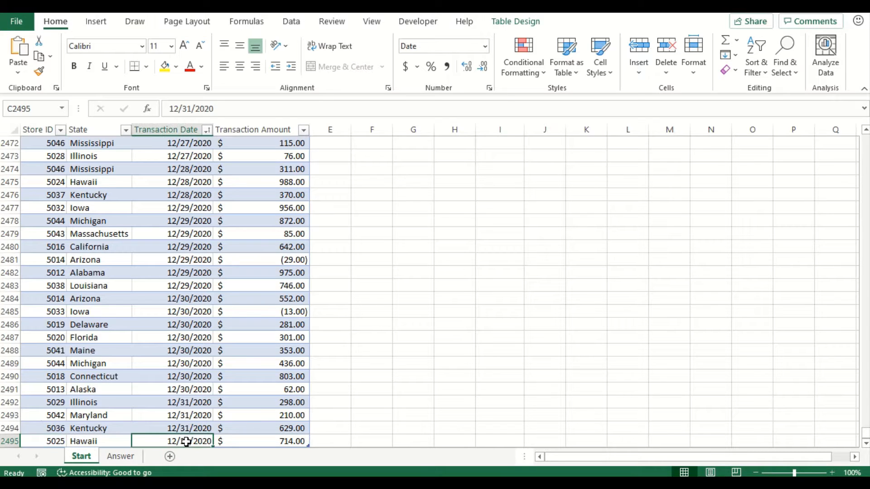
key("ctrl+Up")
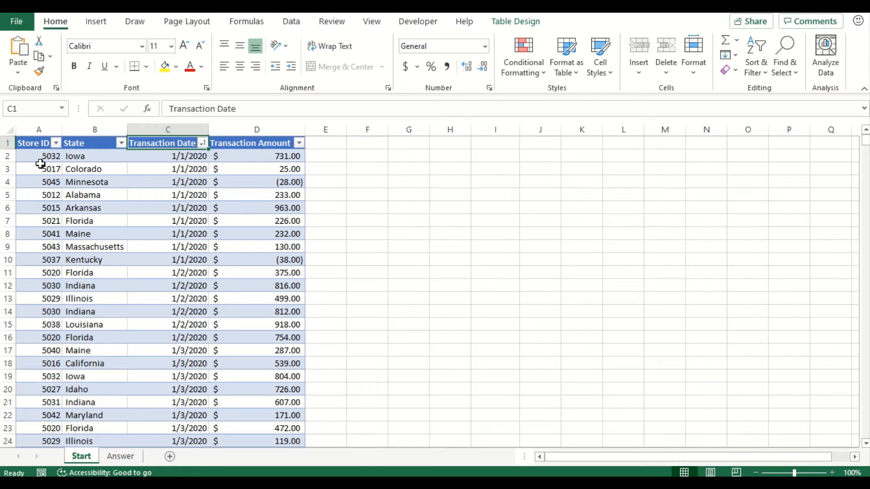
Insert a PivotTable from the transaction table Table2, placed in cell A1 of the existing Answer worksheet
left_click(164, 210)
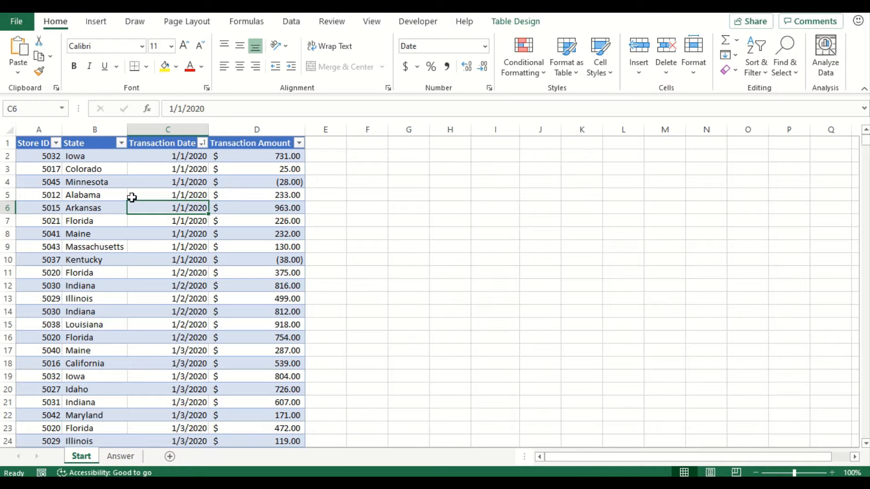
left_click(97, 23)
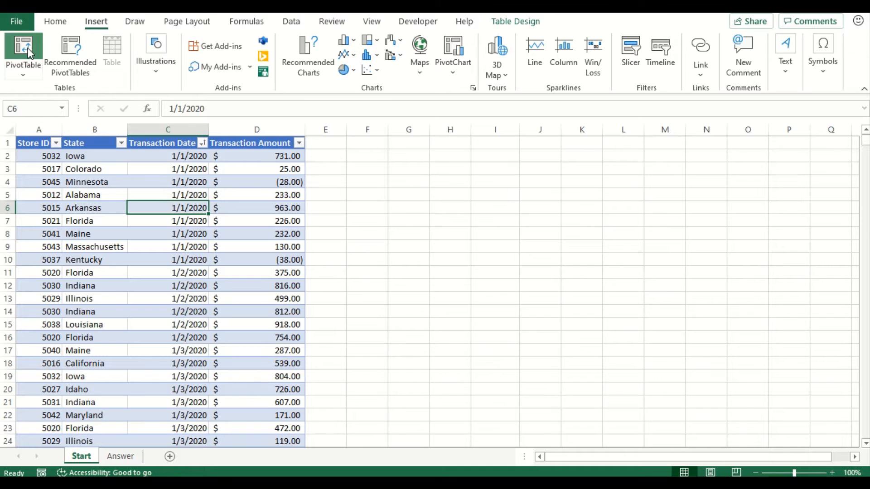
left_click(28, 48)
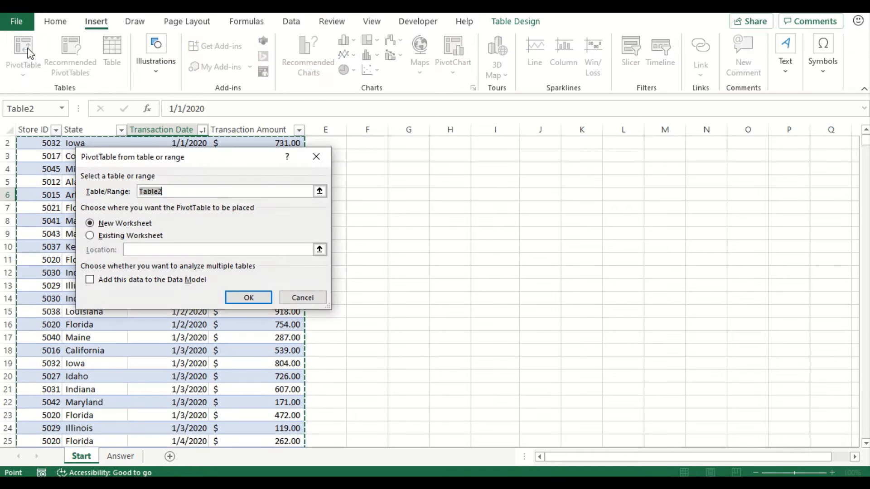
left_click(110, 238)
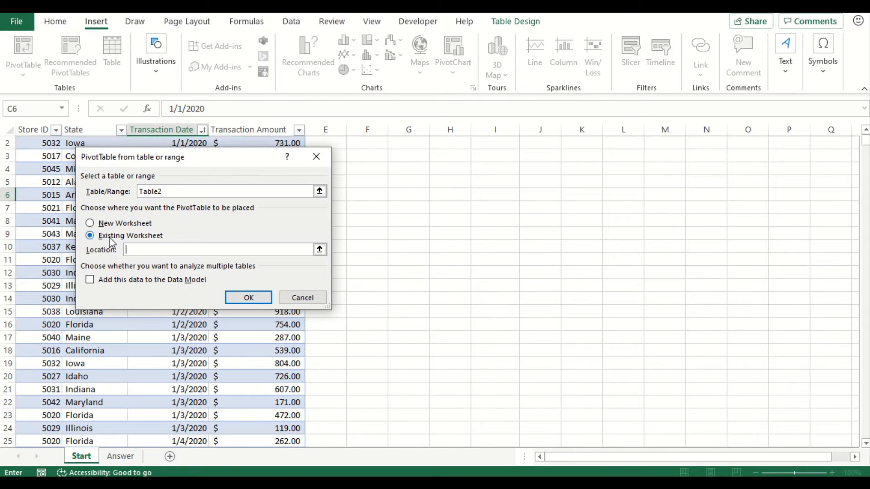
left_click(122, 456)
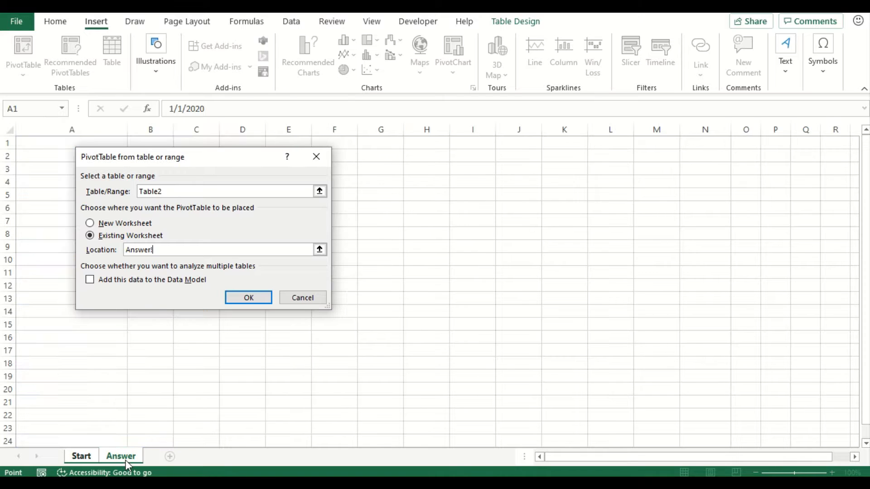
left_click(41, 143)
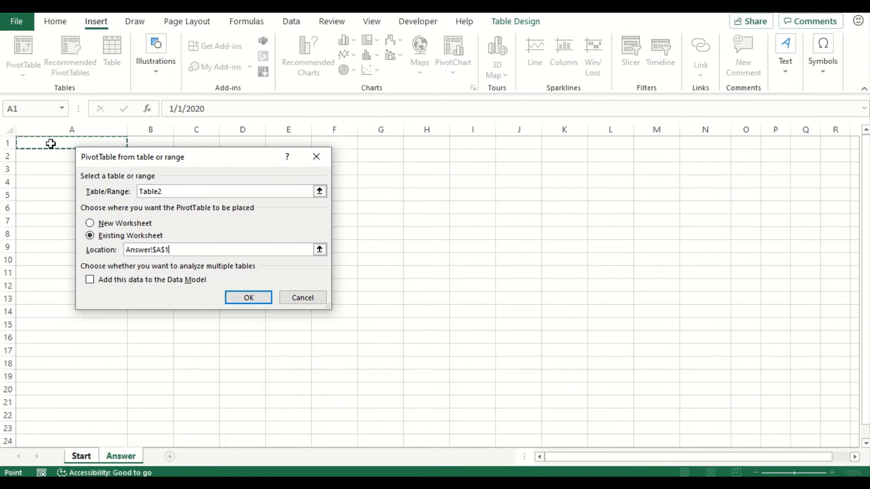
left_click(243, 299)
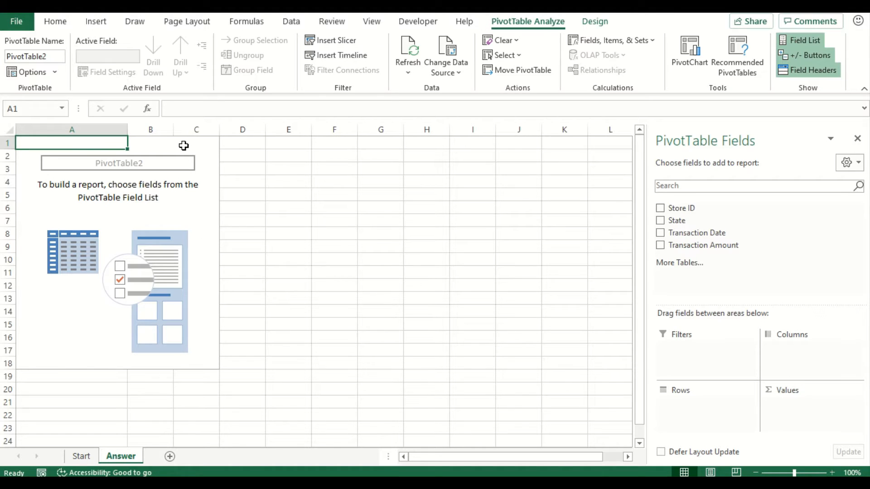
Build the PivotTable with Store ID as rows, Transaction Amount as summed values and Transaction Date as columns
left_click(298, 162)
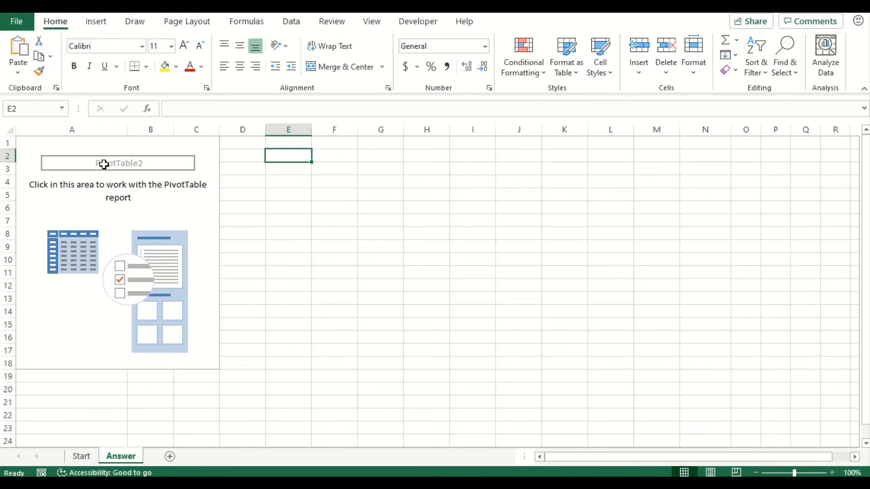
left_click(56, 144)
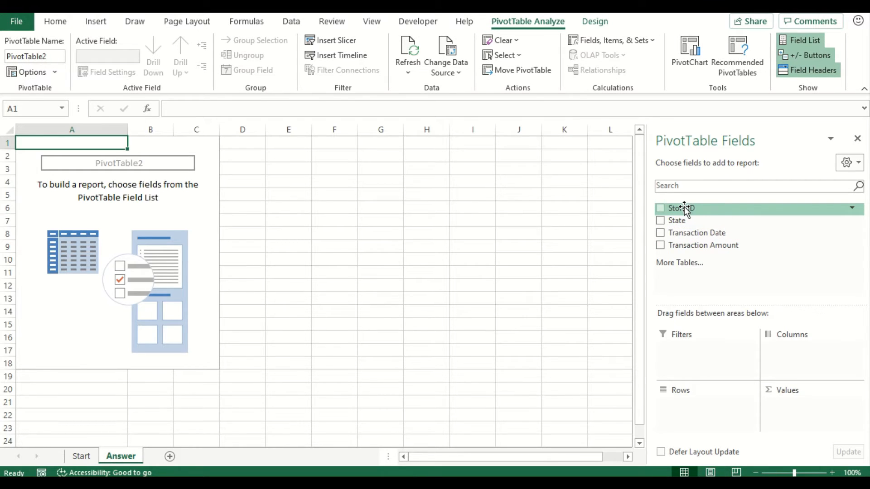
left_click_drag(685, 209, 678, 398)
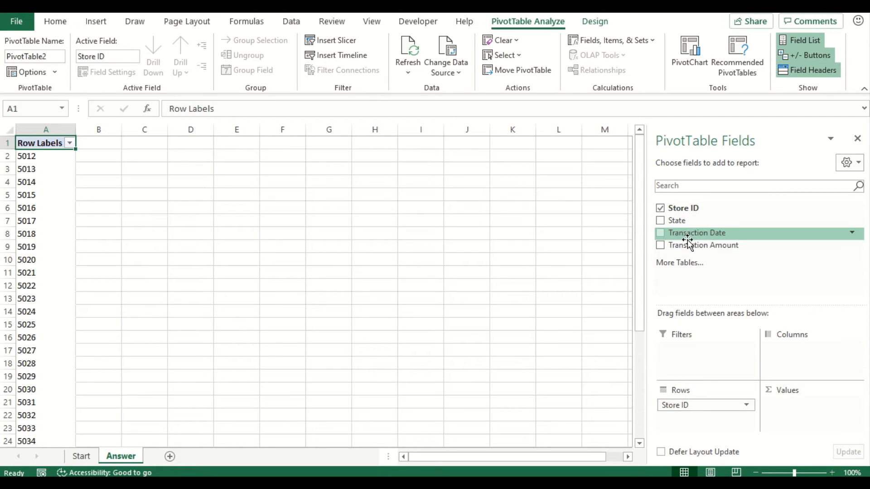
left_click_drag(689, 245, 780, 407)
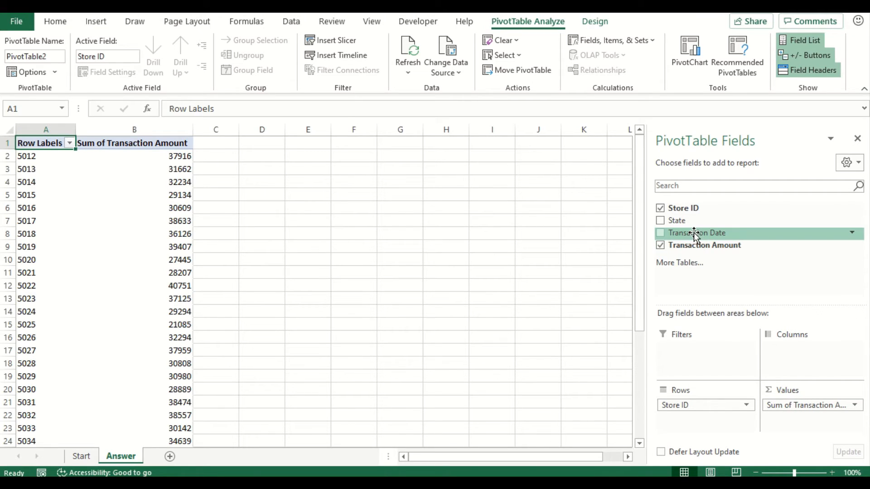
left_click_drag(694, 233, 797, 348)
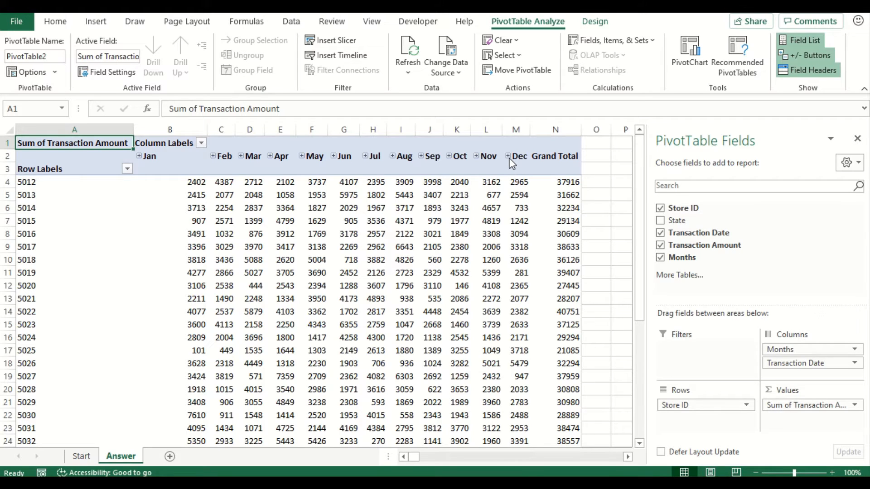
Check the daily detail under Feb, collapse it again and remove Transaction Date from the columns, keeping only Months
left_click(213, 157)
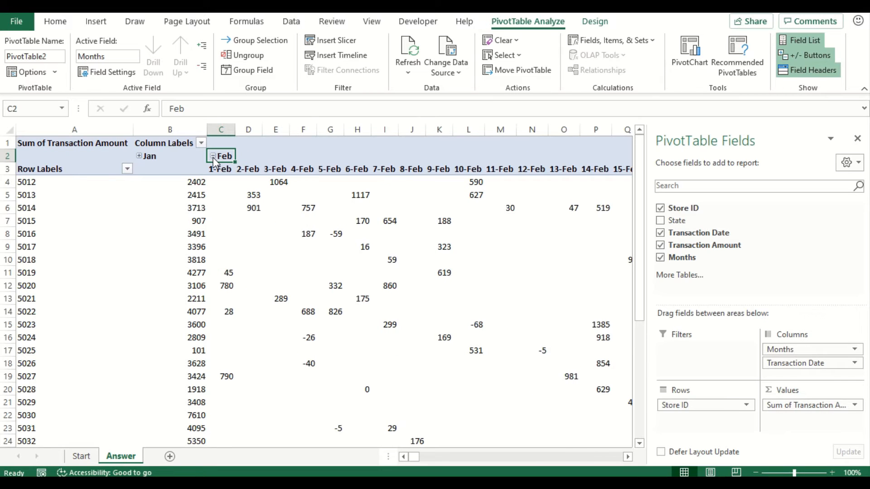
left_click(213, 155)
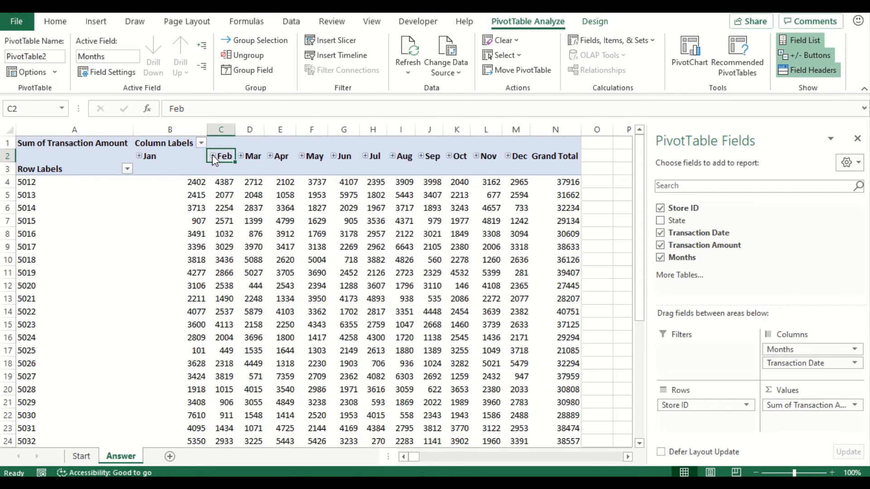
left_click(854, 364)
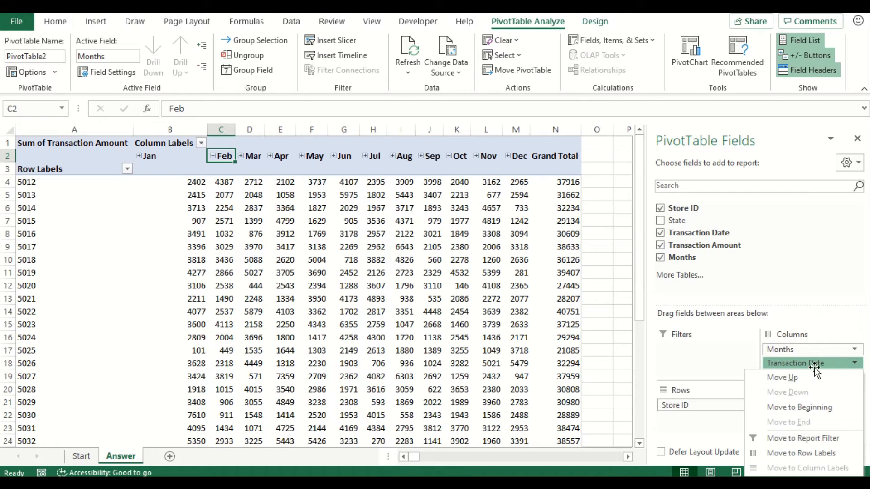
left_click(789, 488)
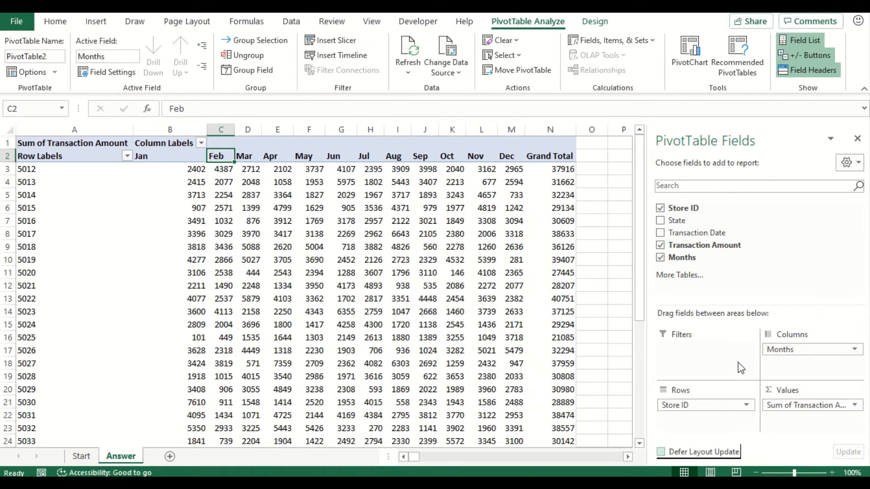
Change the PivotTable's report layout to tabular form and close the field list
left_click(125, 202)
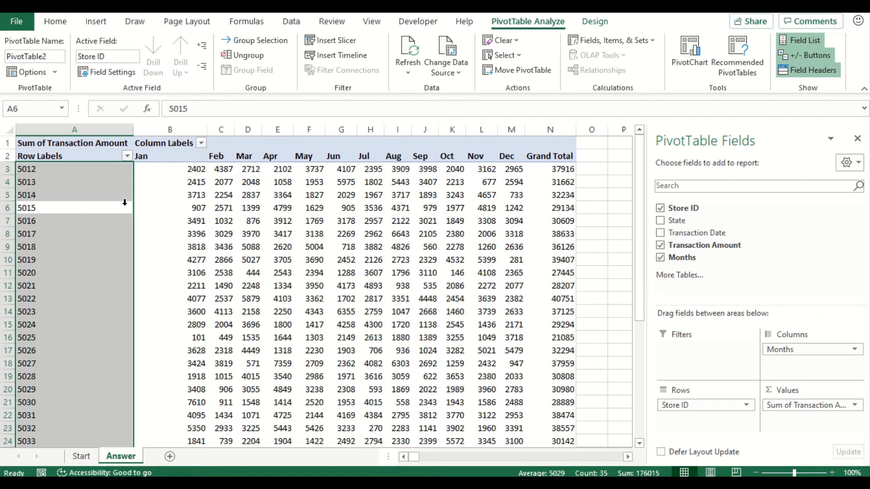
mouse_move(241, 188)
left_click(594, 27)
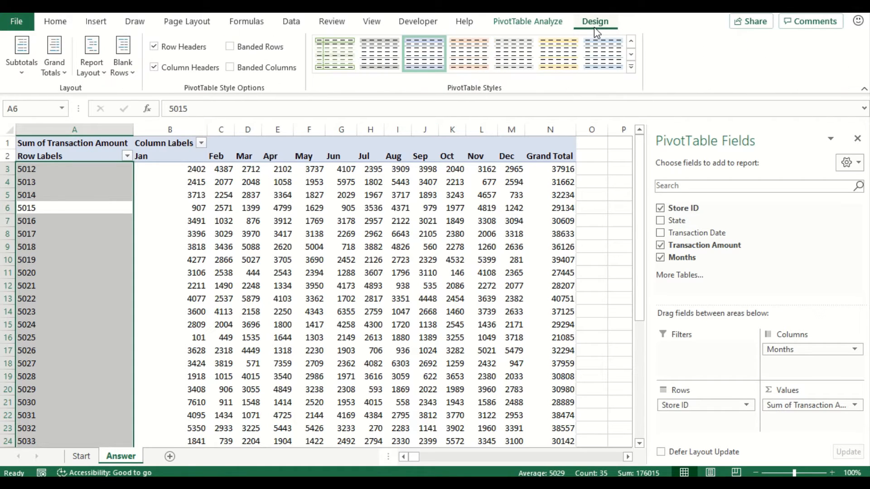
left_click(93, 59)
left_click(143, 165)
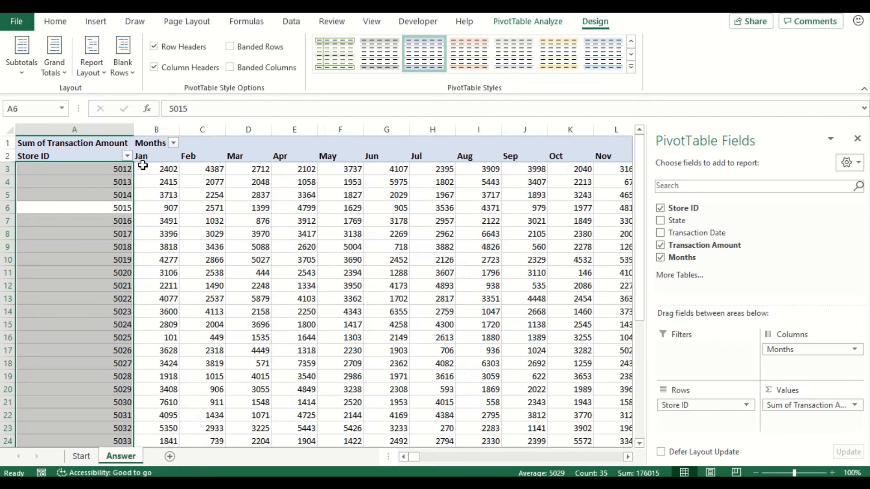
left_click(857, 140)
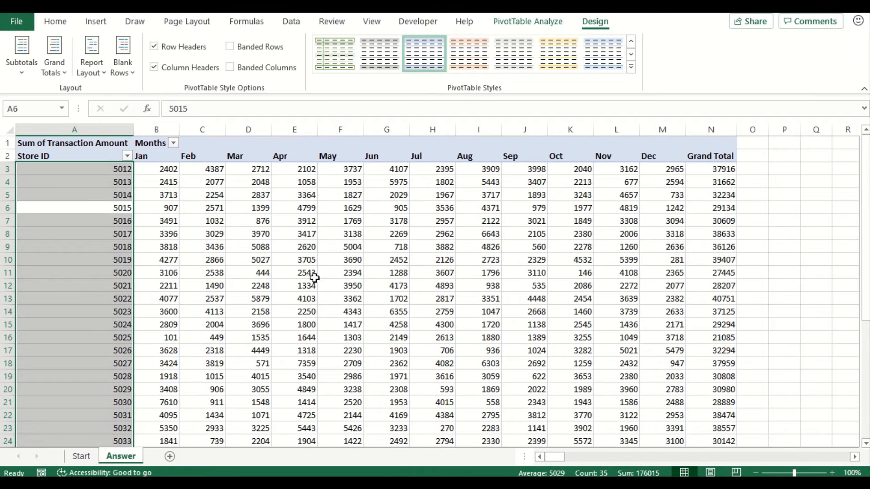
Review the monthly sums per store and the Grand Total row and column of the PivotTable
left_click(117, 210)
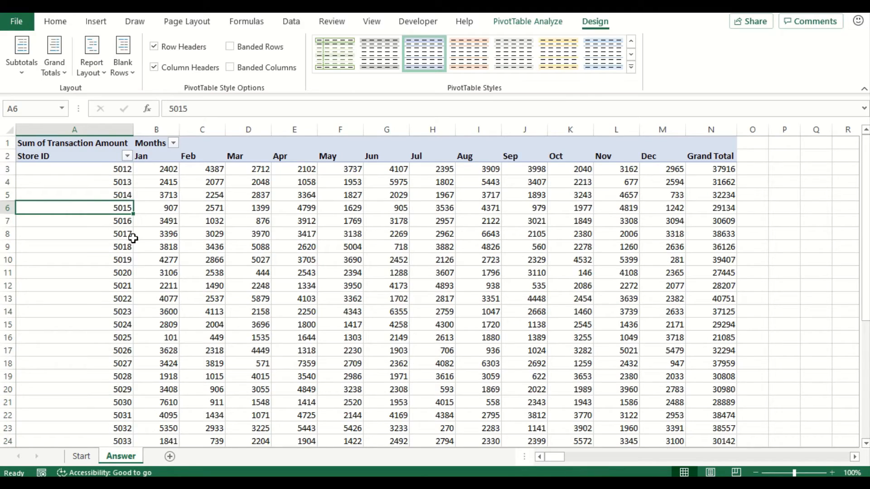
scroll(140, 264, "down", 2)
scroll(139, 264, "down", 7)
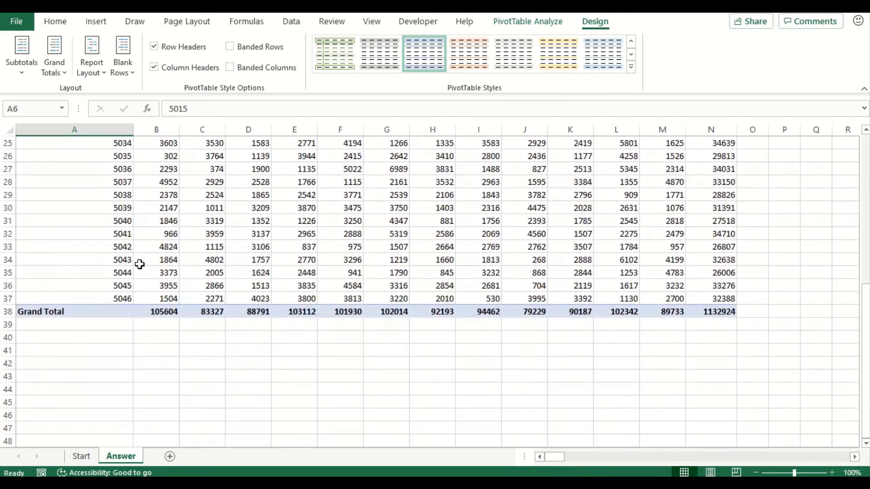
scroll(139, 264, "up", 5)
scroll(140, 264, "up", 3)
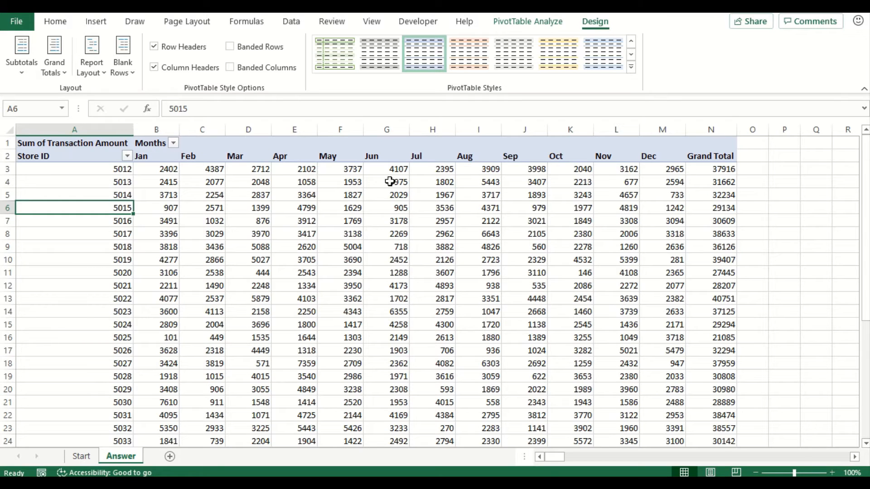
scroll(159, 343, "down", 4)
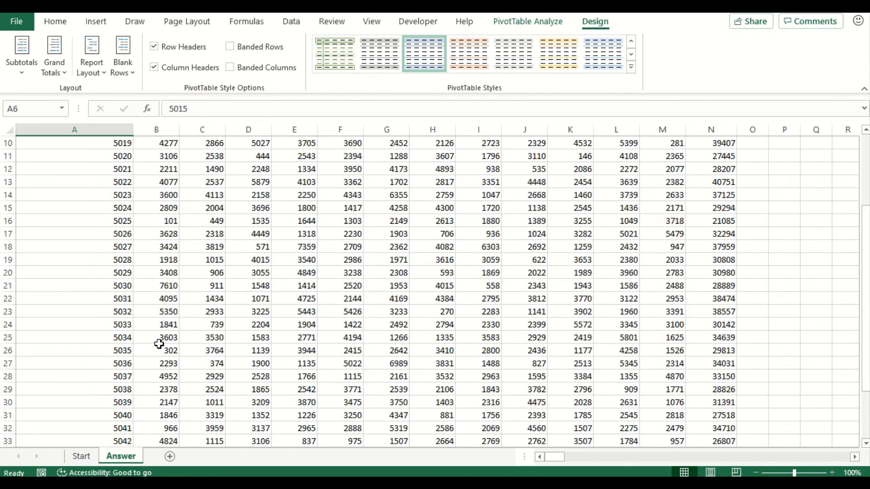
scroll(159, 344, "down", 4)
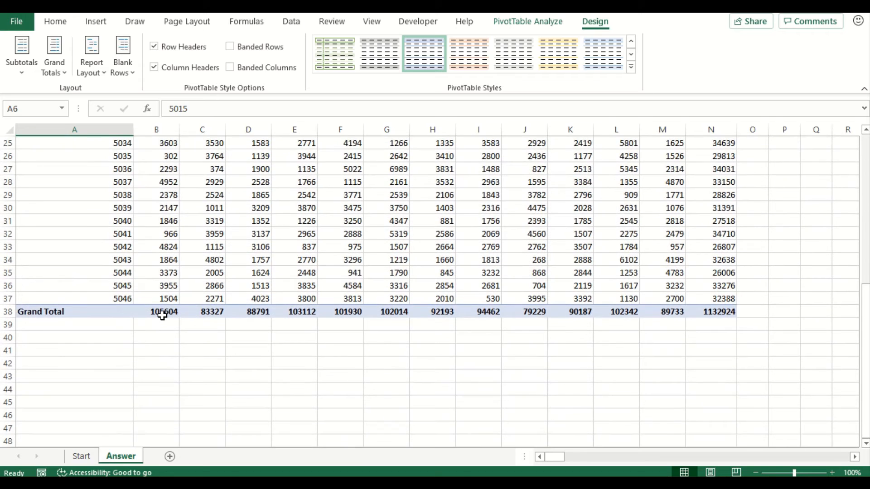
scroll(163, 315, "up", 8)
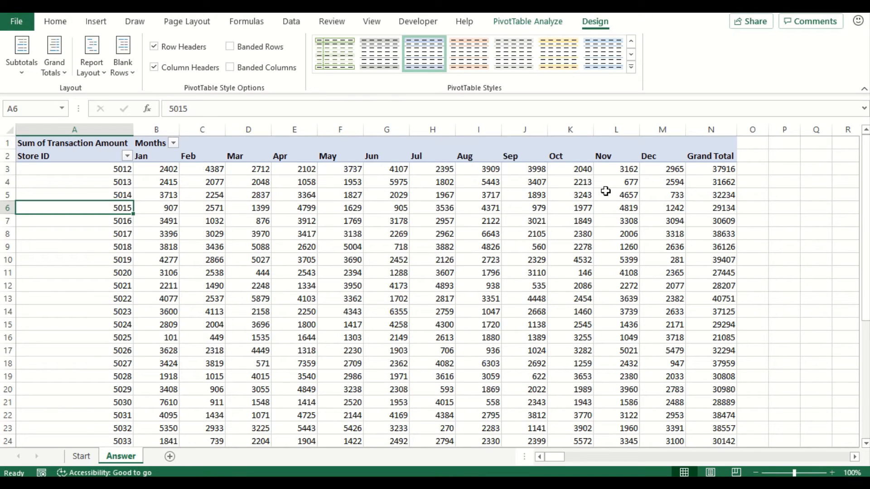
Drill down into store 5015's grand total to list its transactions on a new sheet, and return to the Answer sheet
double_click(711, 208)
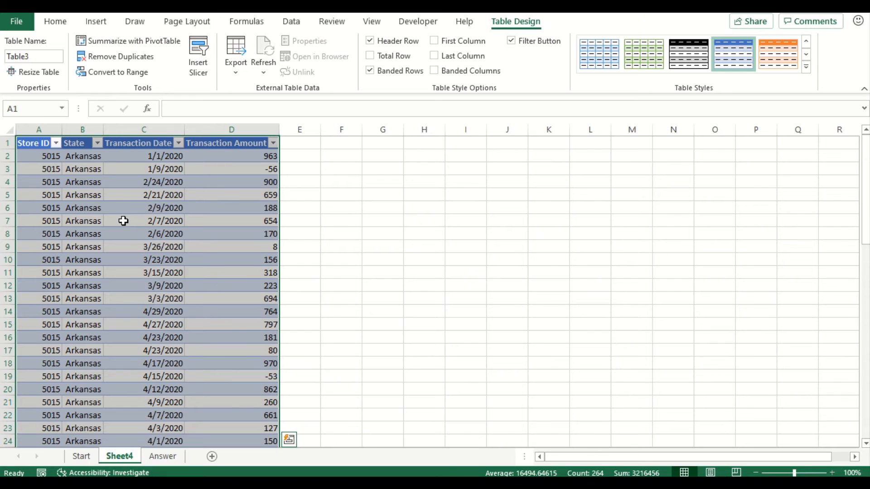
scroll(123, 221, "down", 8)
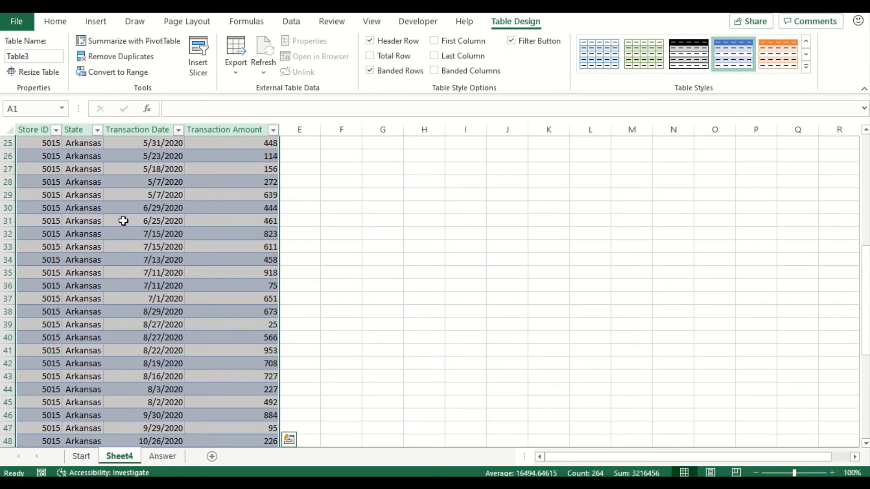
left_click(161, 458)
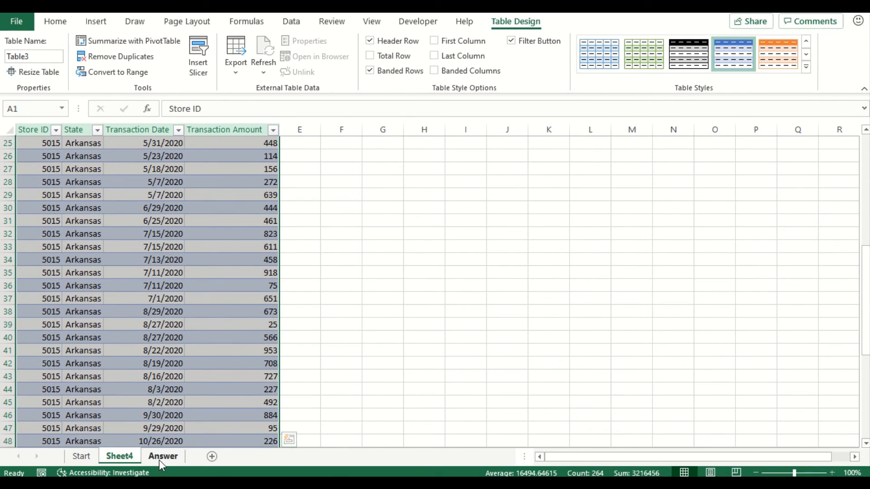
left_click(174, 204)
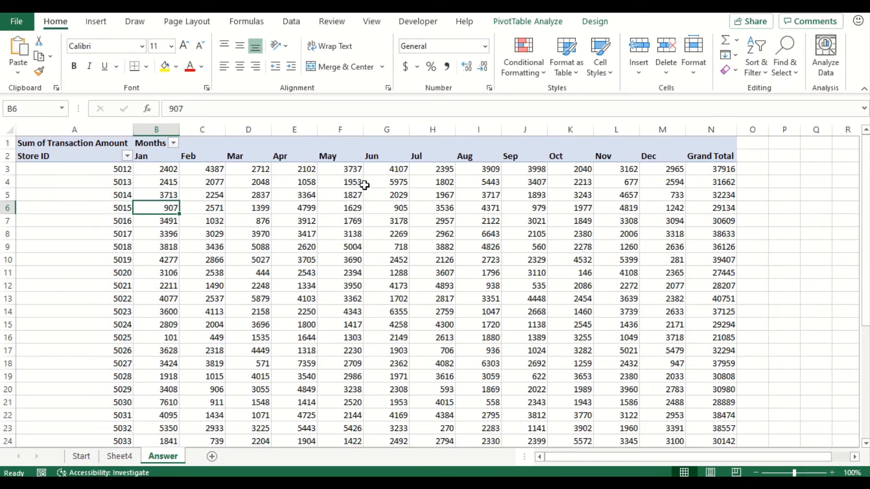
mouse_move(424, 189)
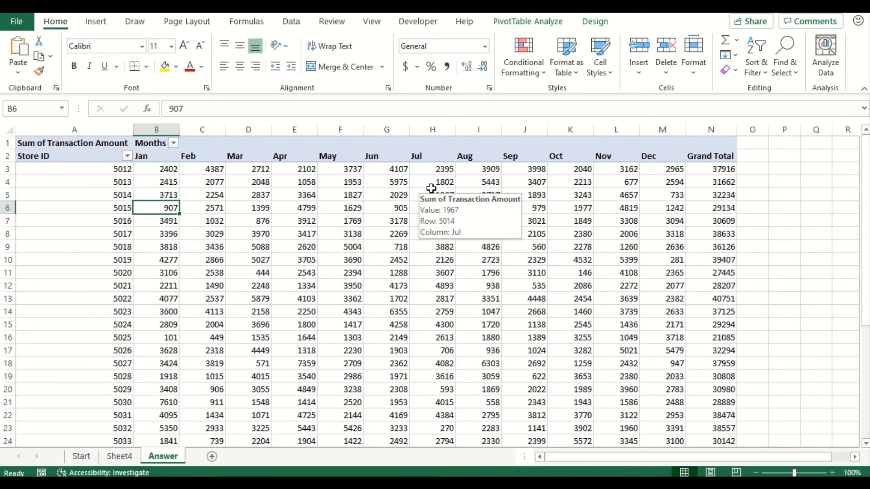
Insert a State slicer for the PivotTable and place it beside the Grand Total column, enlarged to about 3.67" high
left_click(379, 194)
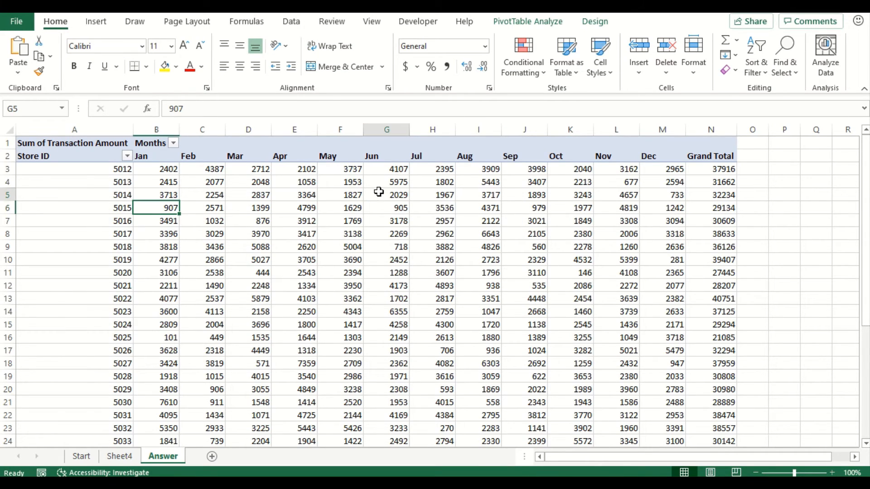
left_click(533, 21)
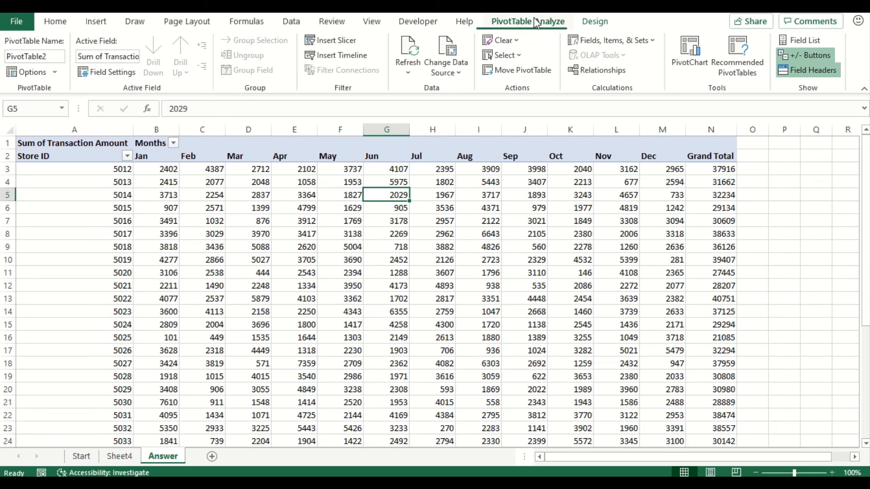
left_click(347, 49)
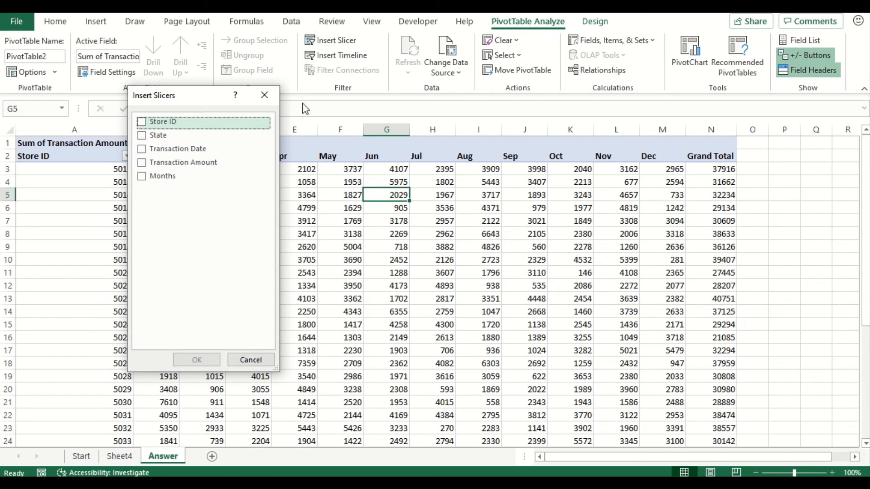
left_click(144, 136)
left_click(200, 360)
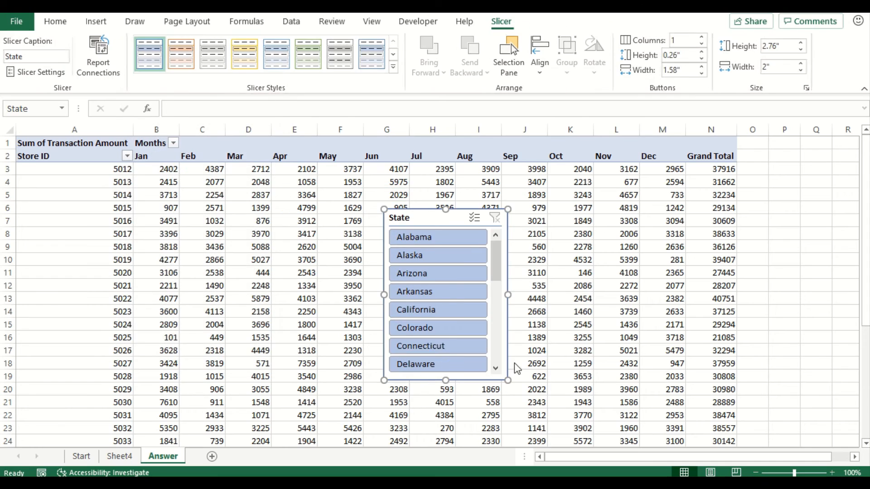
left_click_drag(421, 218, 786, 161)
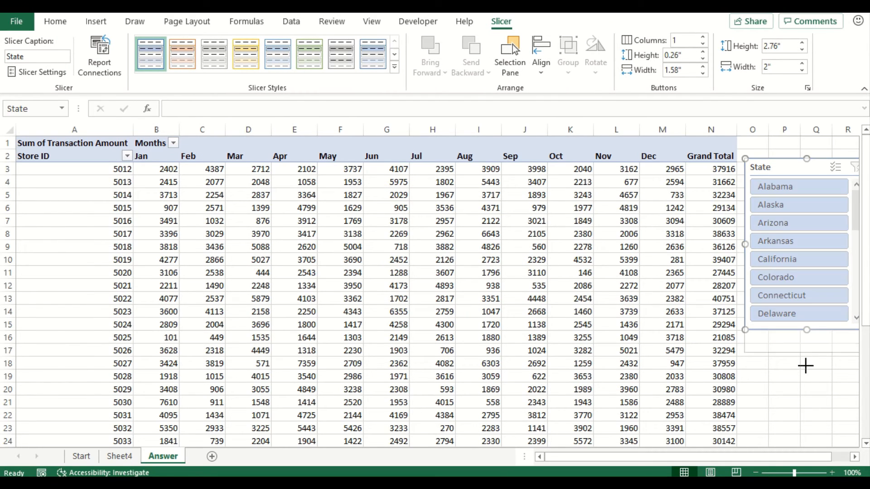
left_click_drag(805, 365, 806, 386)
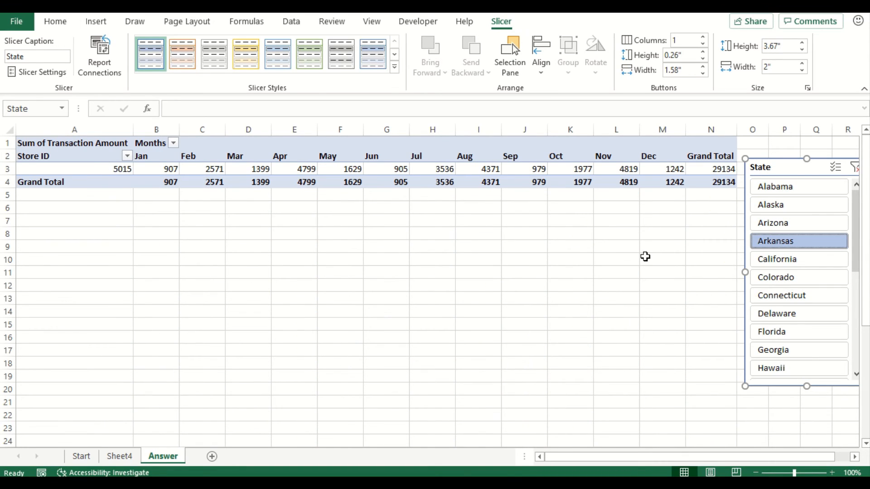
Filter the PivotTable by state with the slicer, selecting California and switching the selection to Georgia
left_click(784, 262)
left_click(783, 356)
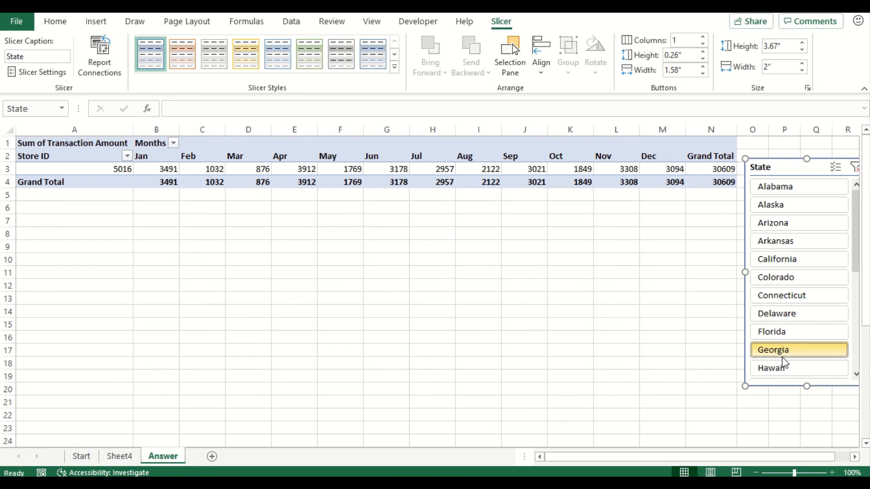